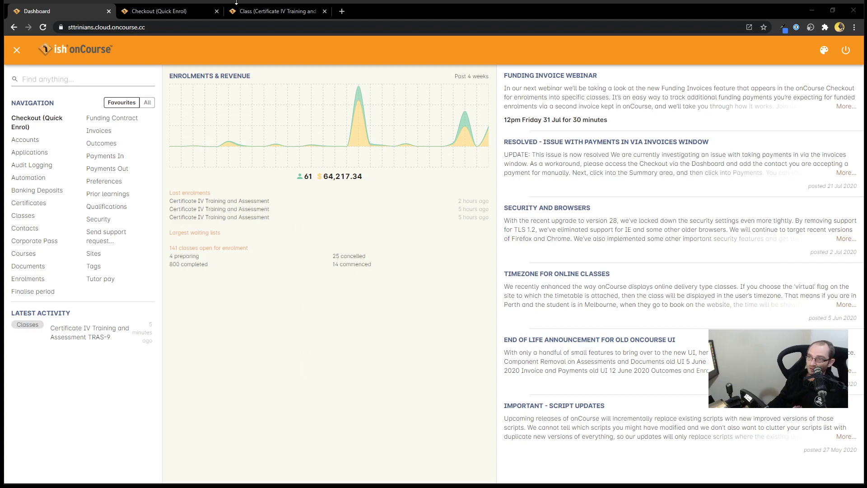
Step: In the TRAS-9 class's VET section, set the default funding contract to CSO (Community Colleges)
left_click(264, 11)
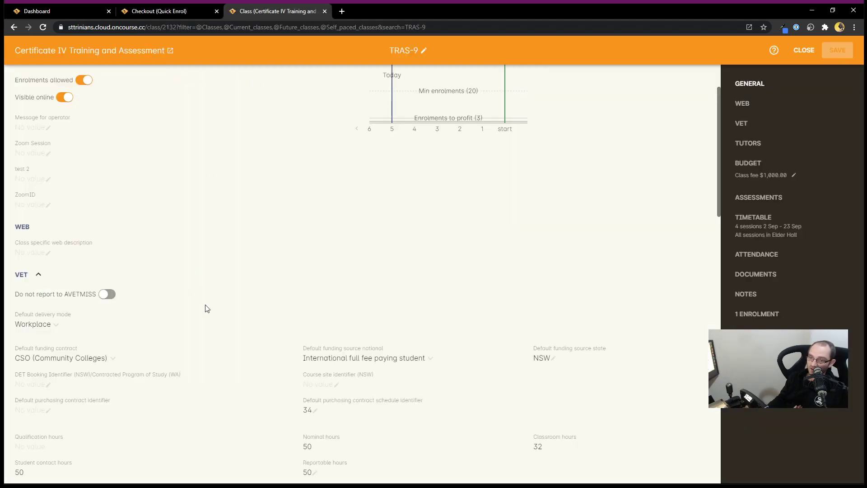
scroll(215, 316, "down", 1)
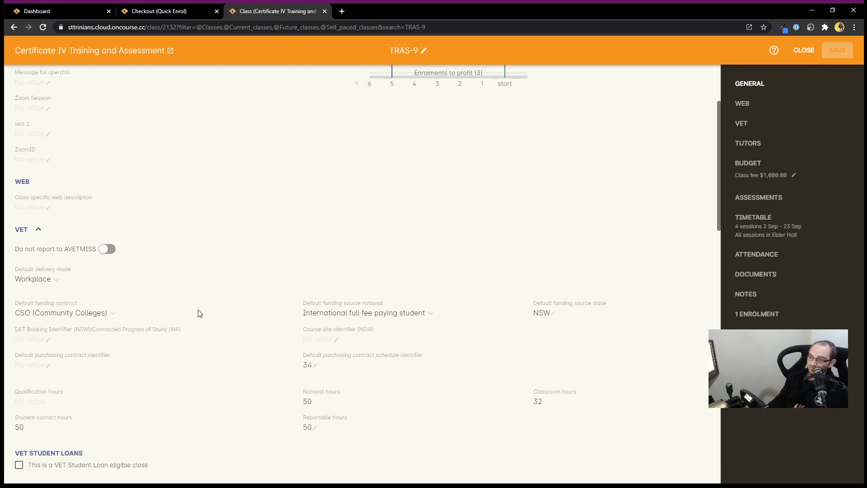
scroll(196, 307, "down", 1)
left_click(54, 268)
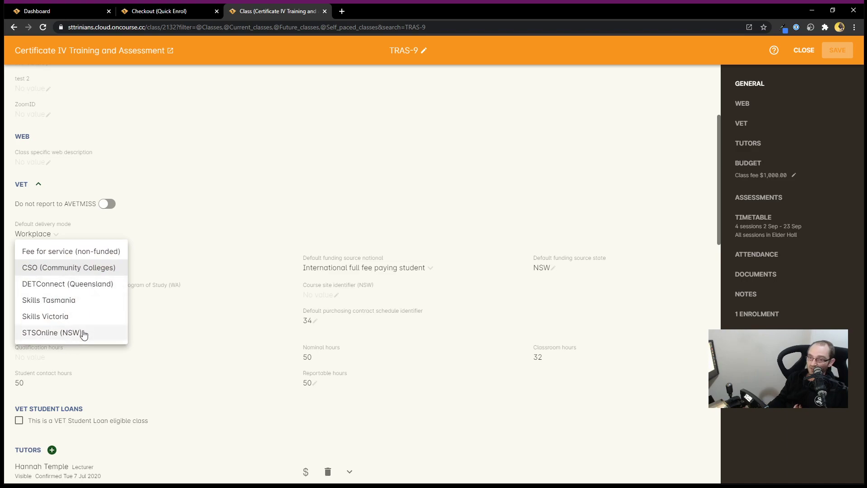
left_click(122, 272)
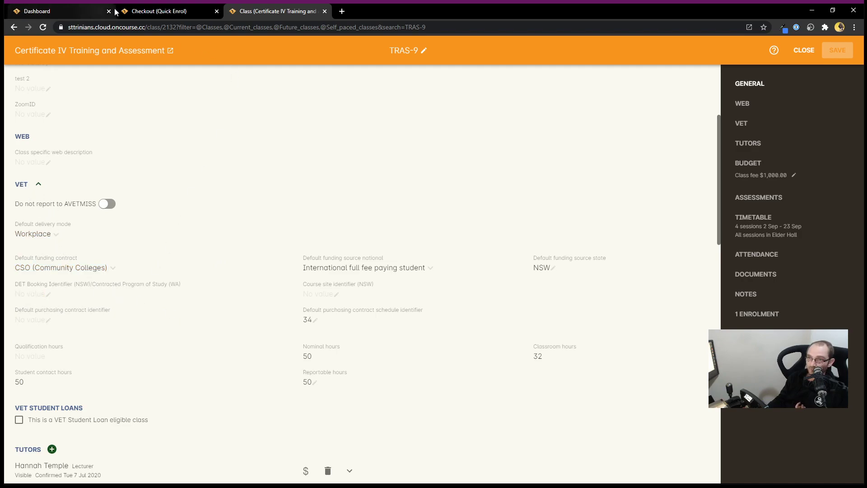
Step: Find the student contact in Quick Enrol and add them to the cart
left_click(150, 14)
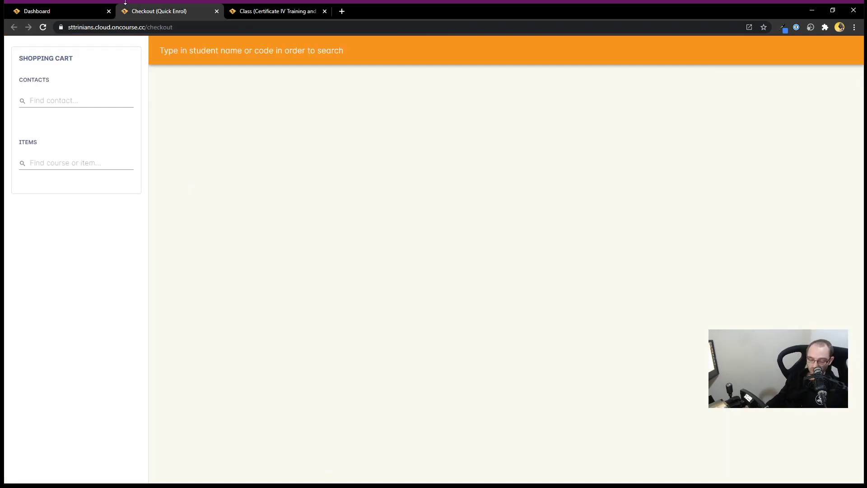
left_click(80, 99)
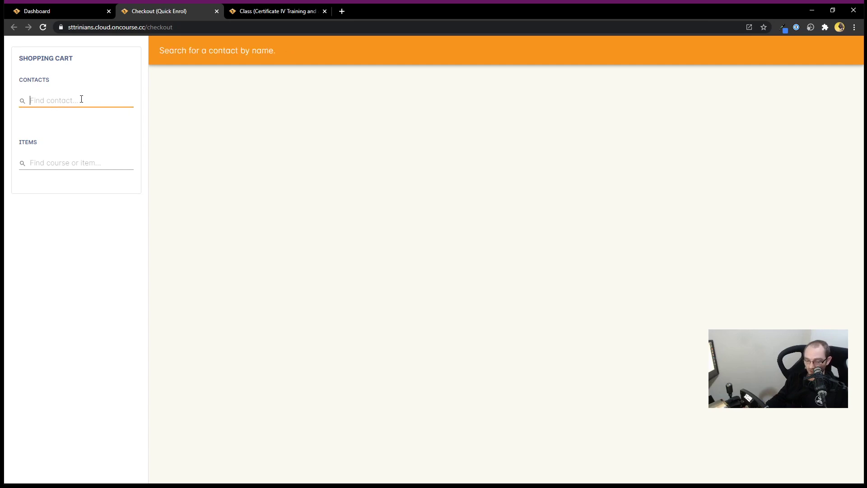
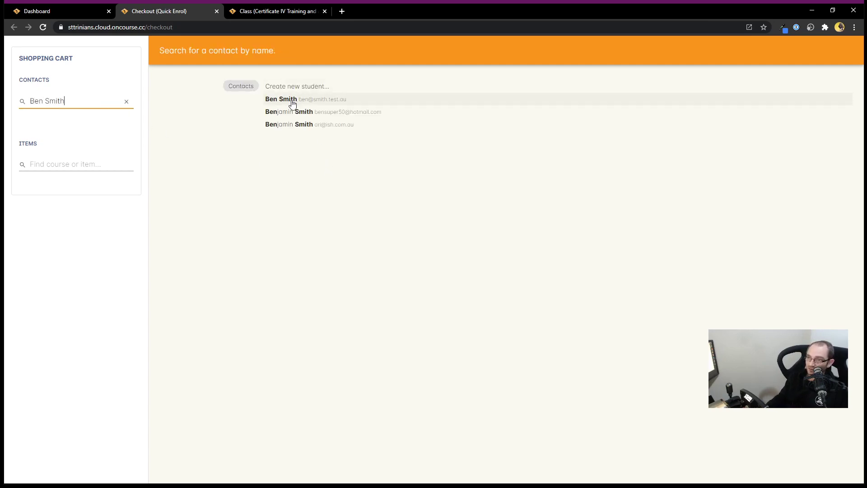
left_click(290, 104)
Step: Search for the TRAS course and add class TRAS-9 to the cart
left_click(89, 176)
type("TRAS")
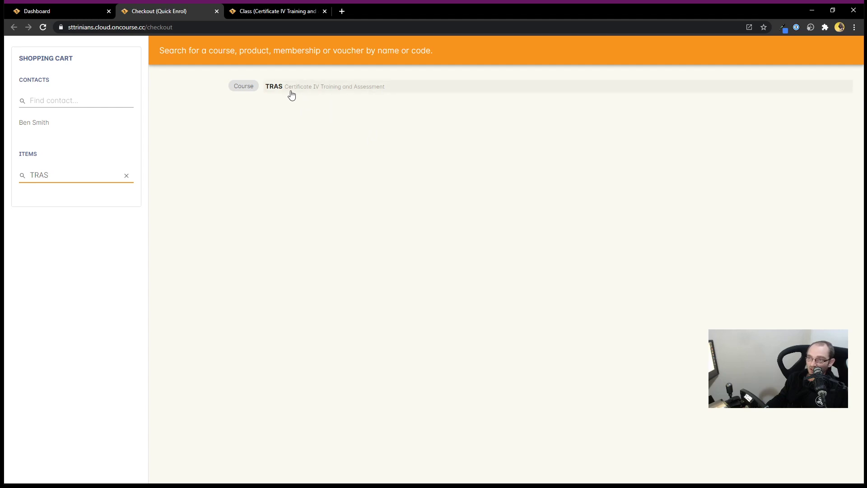
left_click(296, 91)
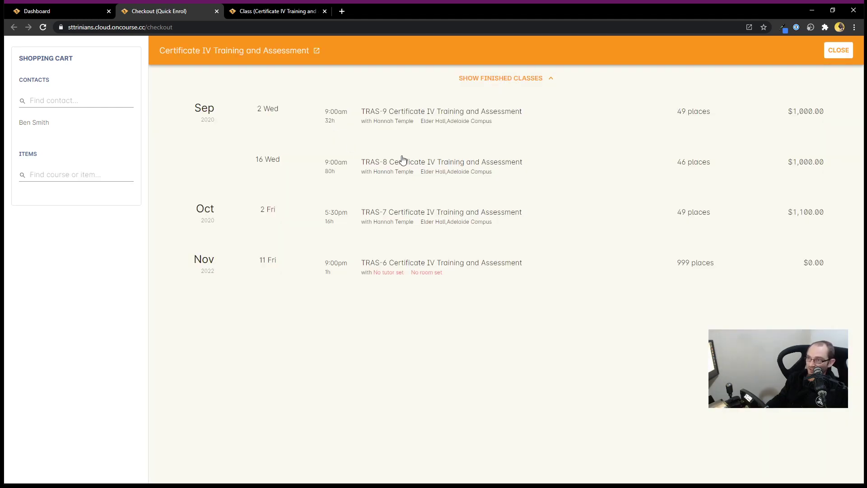
left_click(383, 121)
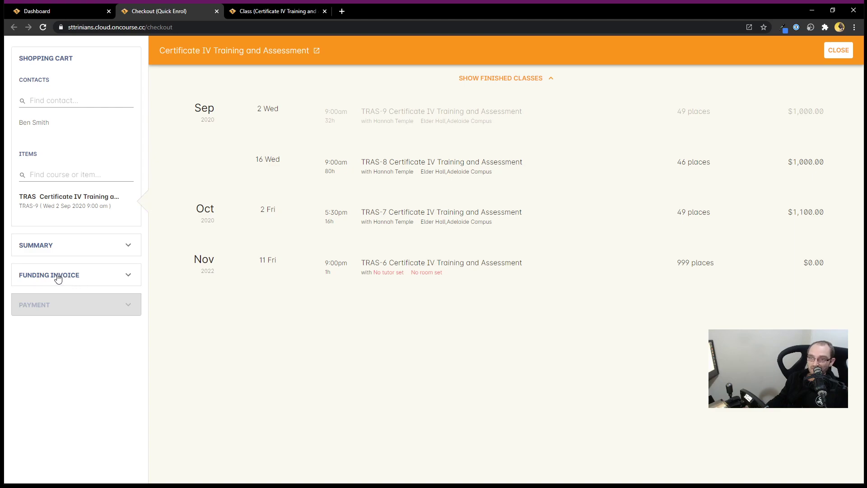
Step: Review the $1,000.00 invoice summary, then bring up the TRAS-9 funding invoice form
left_click(74, 245)
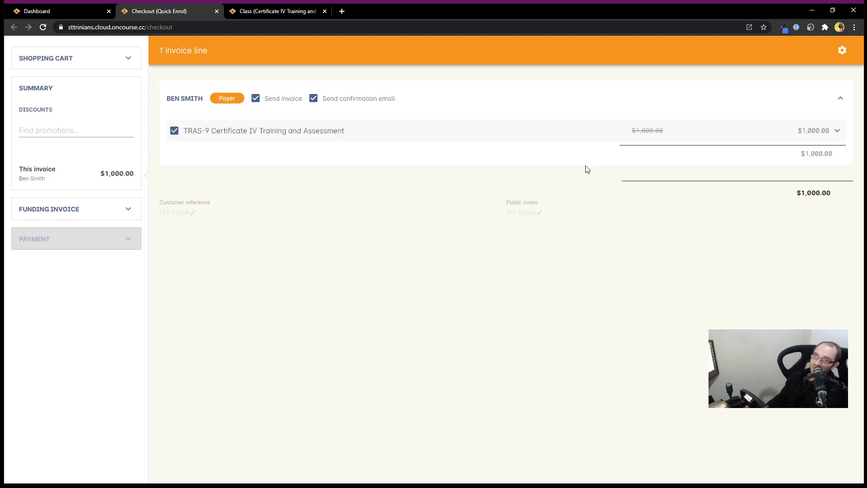
left_click(88, 215)
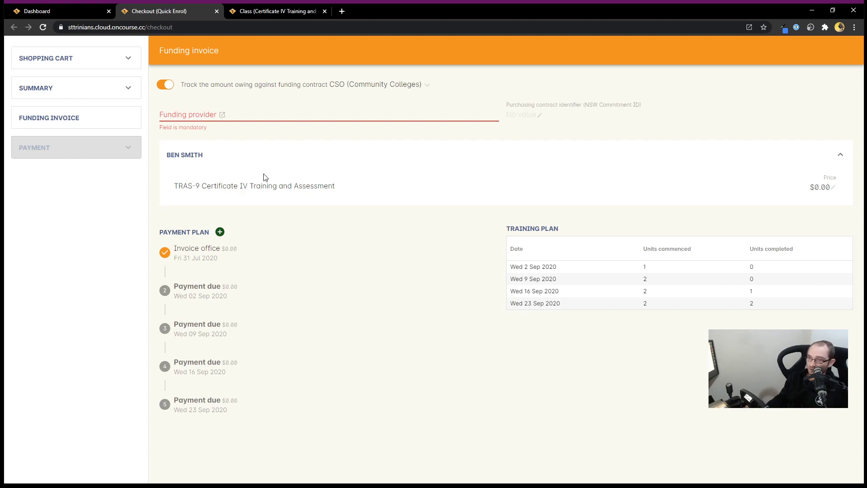
left_click(165, 90)
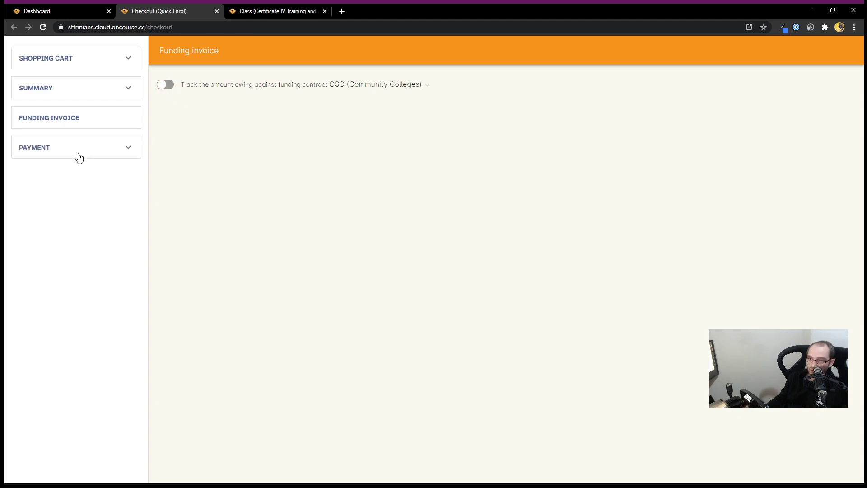
left_click(54, 151)
left_click(64, 88)
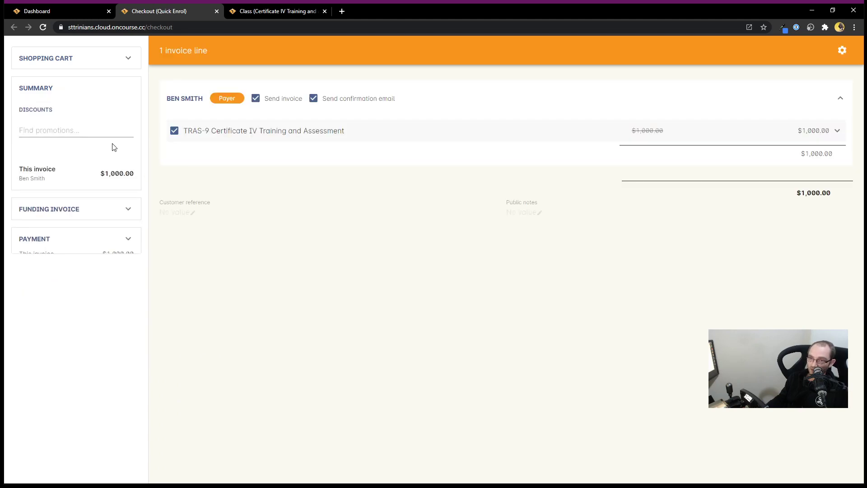
left_click(80, 217)
left_click(165, 84)
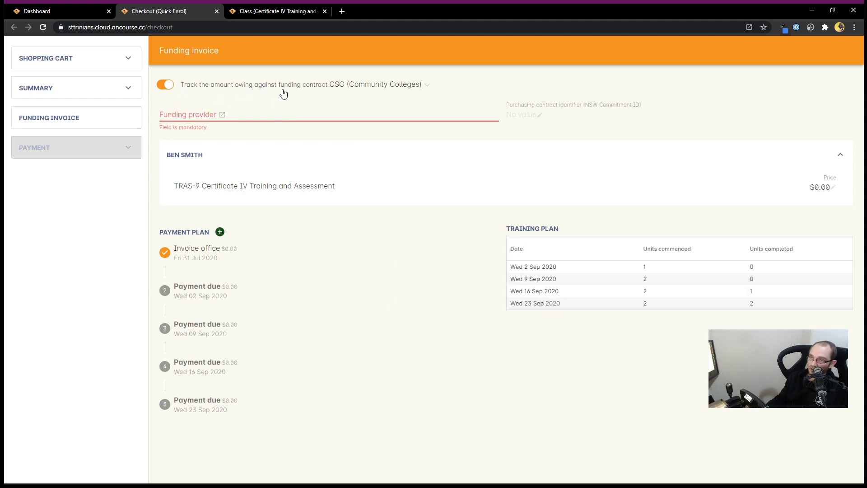
Step: Keep the CSO (Community Colleges) contract and set Department of Education as funding provider
left_click(367, 85)
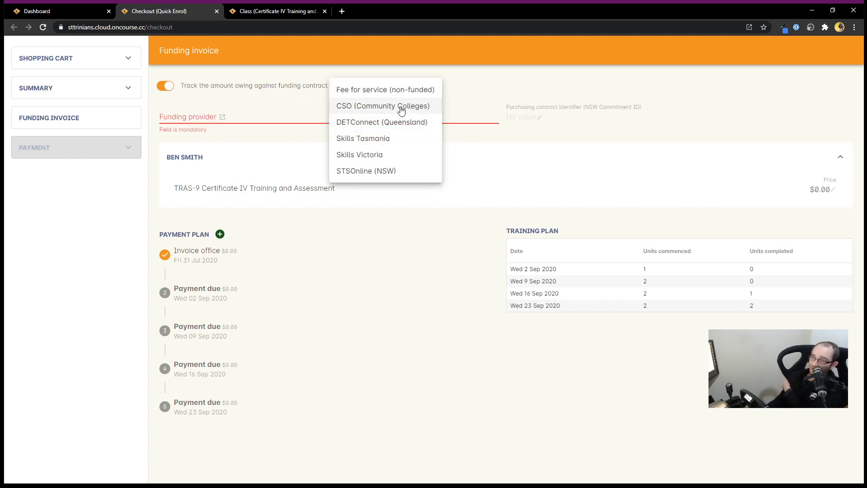
left_click(368, 108)
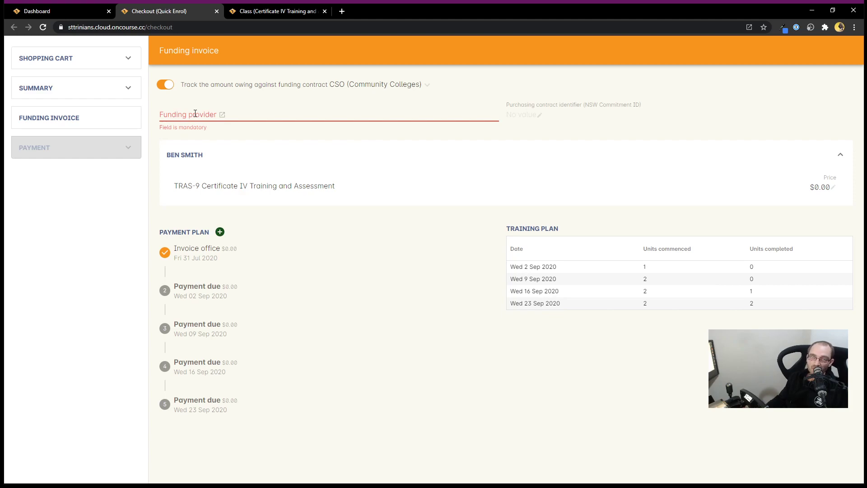
left_click(194, 113)
type("DEpa")
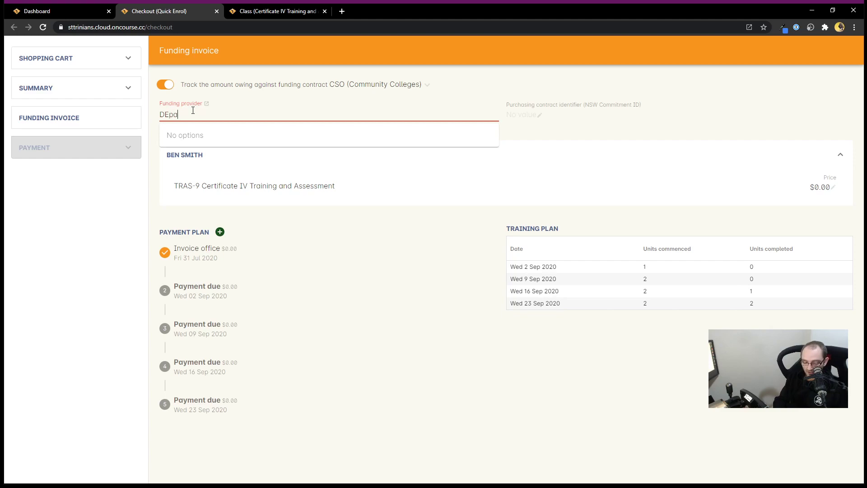
type("rtment")
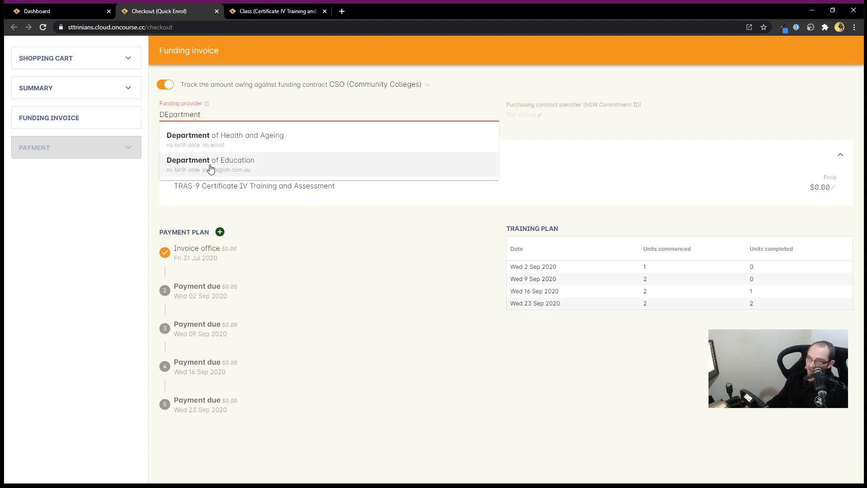
left_click(210, 168)
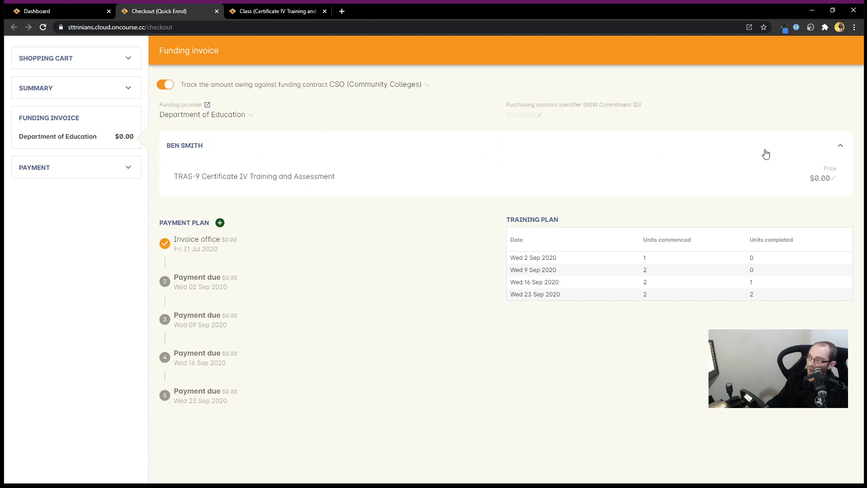
Step: Enter 1600 as the funded price on the TRAS-9 invoice line
left_click(821, 179)
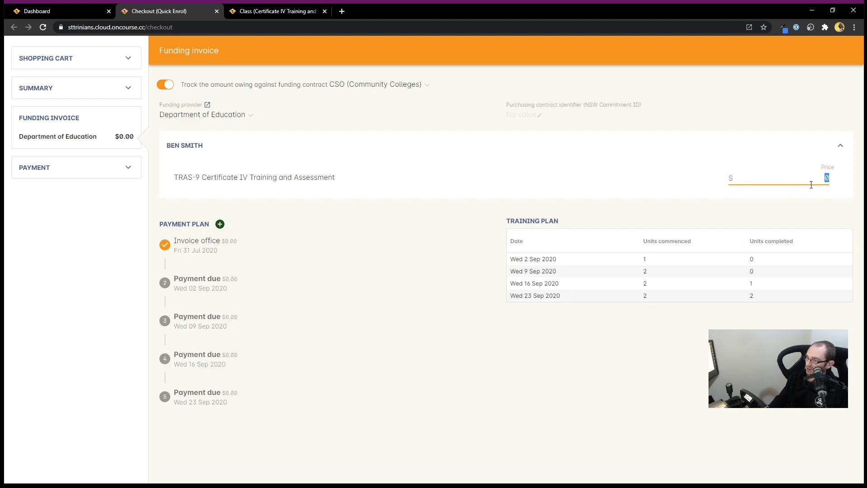
type("1600")
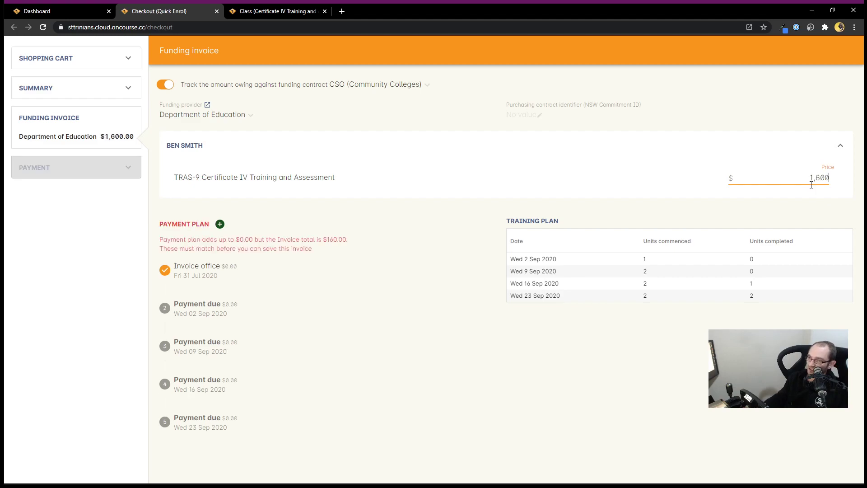
key("Return")
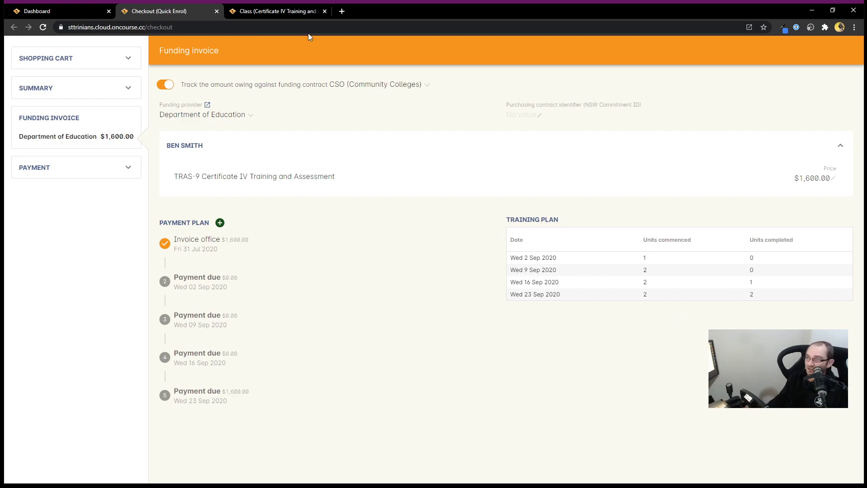
Step: Look over the TRAS-9 class record's attendance section, then go back to the funding invoice
left_click(282, 16)
left_click(267, 157)
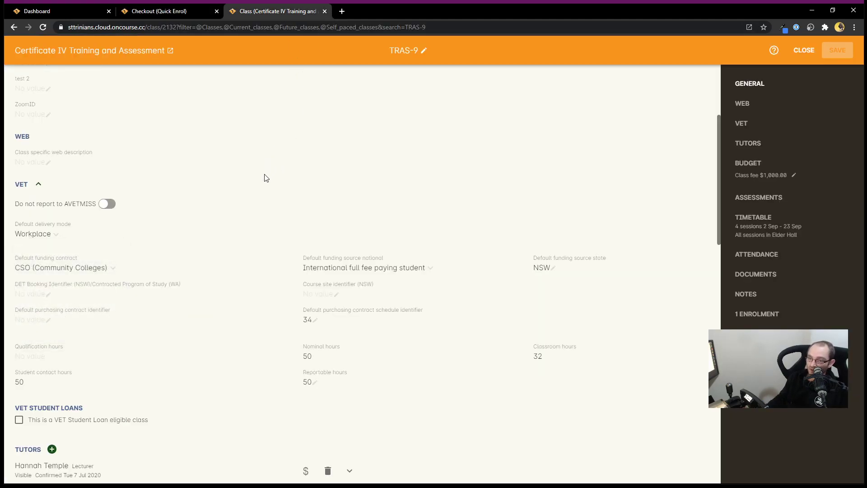
scroll(265, 177, "down", 9)
scroll(264, 180, "down", 5)
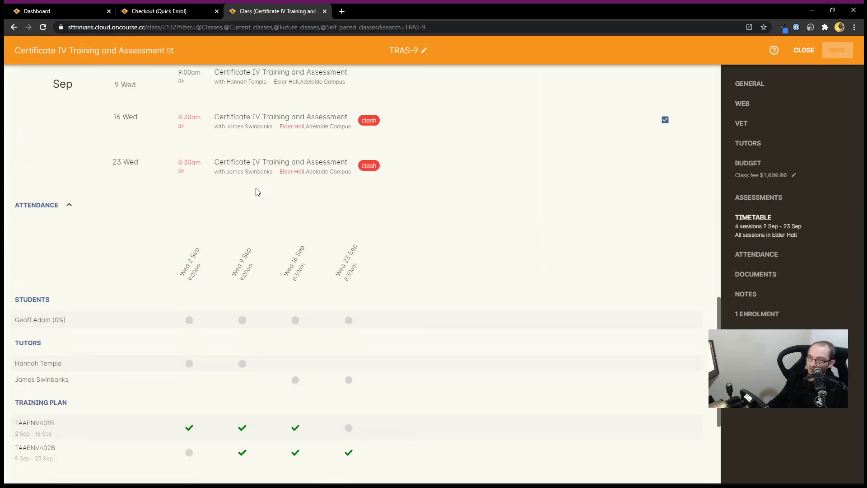
scroll(203, 261, "down", 4)
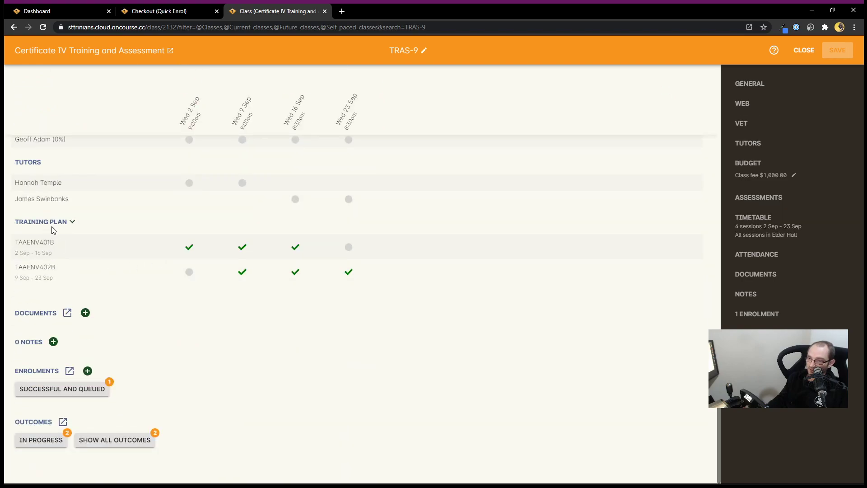
scroll(51, 226, "up", 1)
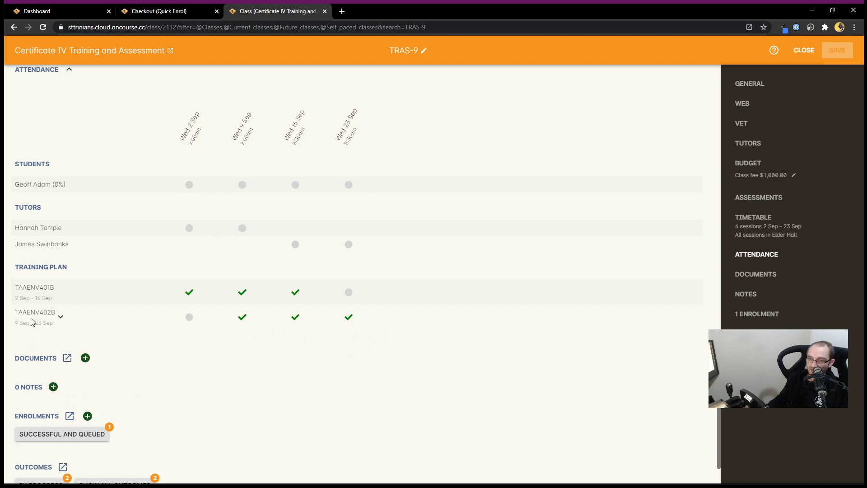
left_click(160, 12)
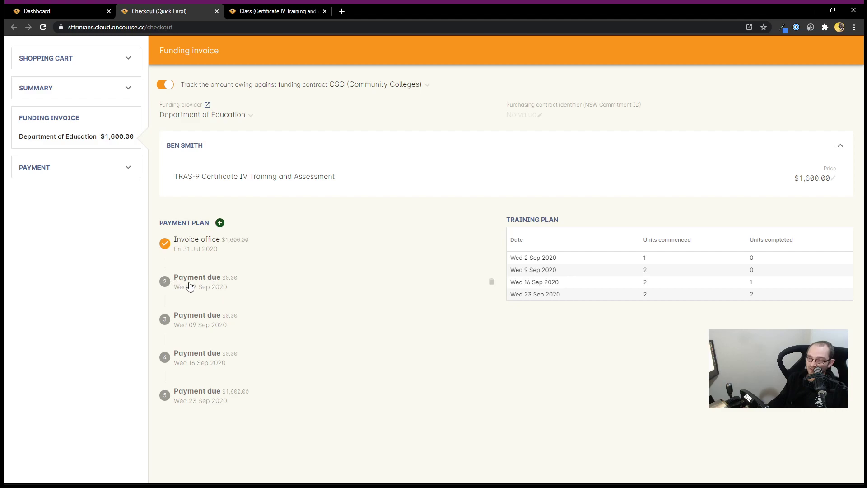
Step: Delete the 16 Sep and 09 Sep payments, leaving 02 Sep and 23 Sep
left_click(214, 284)
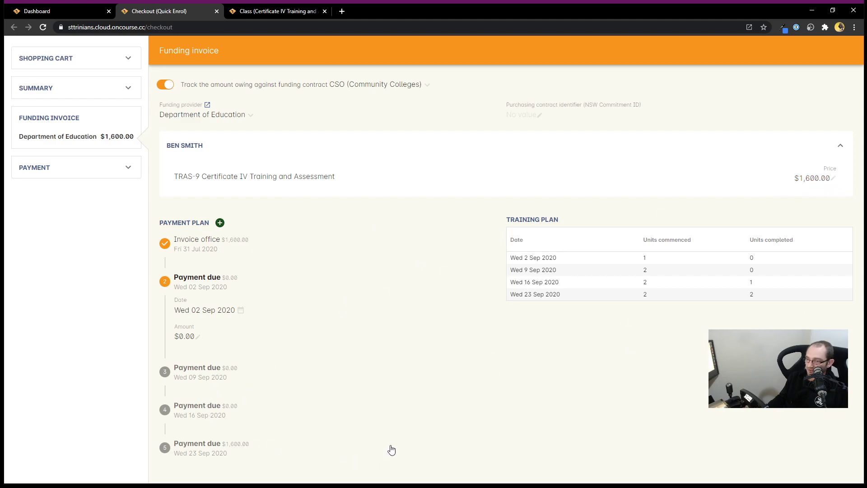
left_click(223, 448)
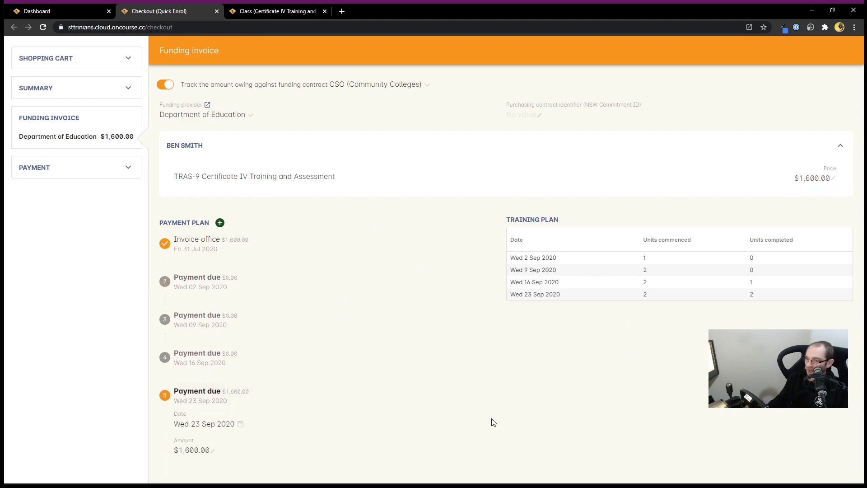
left_click(224, 361)
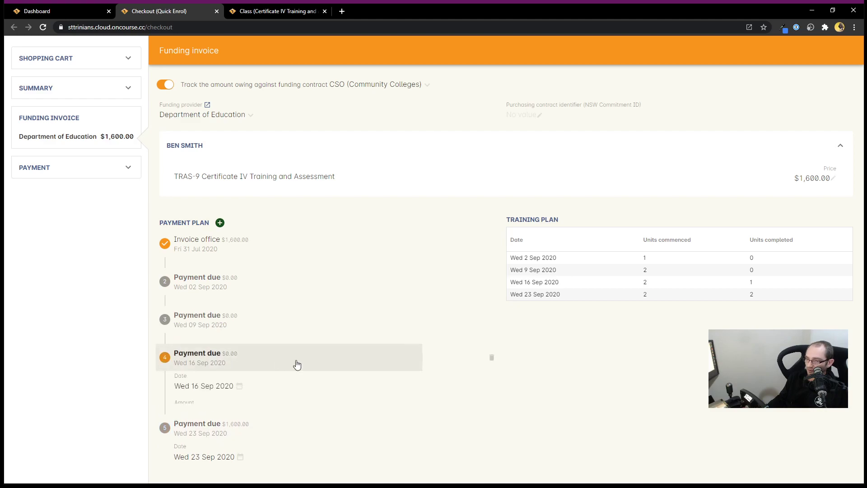
left_click(492, 358)
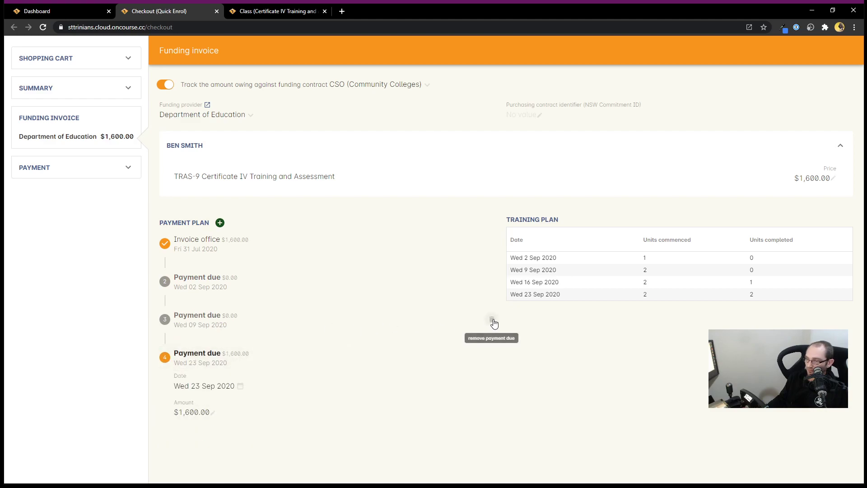
left_click(492, 320)
left_click(228, 278)
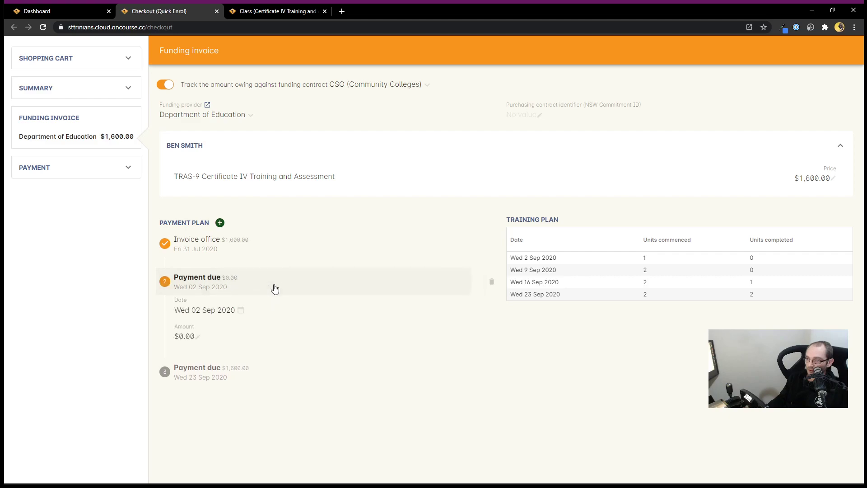
Step: Change the first payment to $800 due Wed 16 Sep 2020
left_click(225, 310)
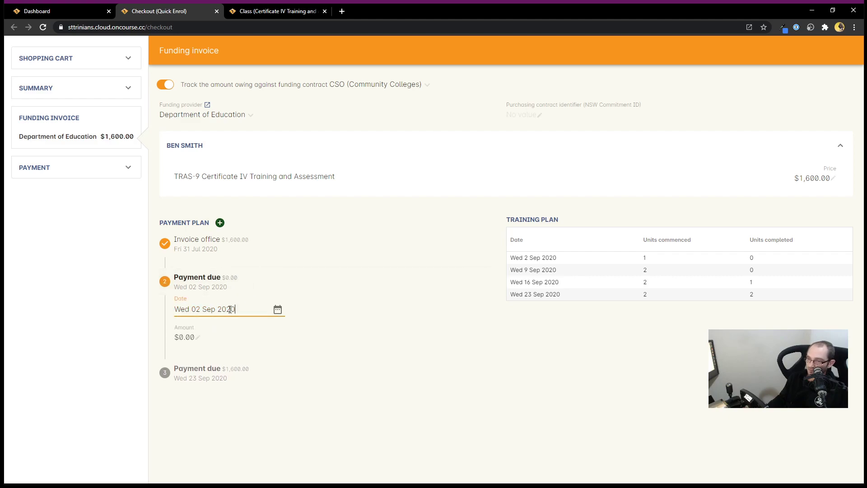
left_click_drag(197, 311, 198, 311)
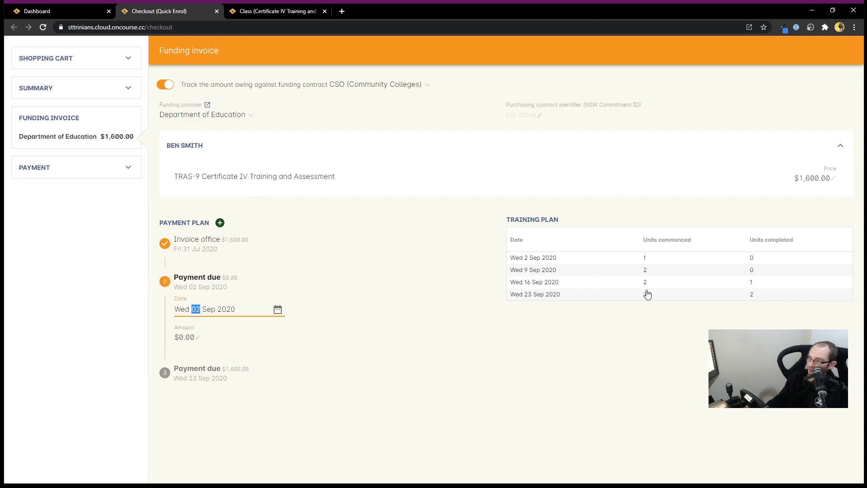
type("16")
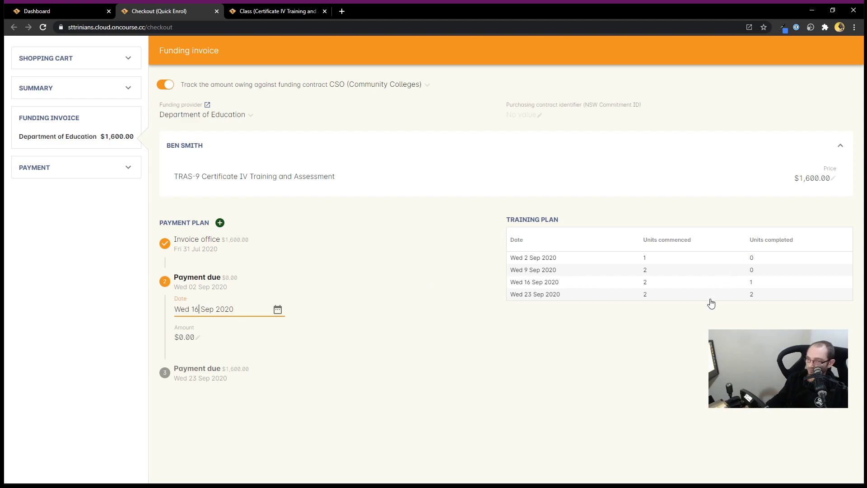
left_click(182, 340)
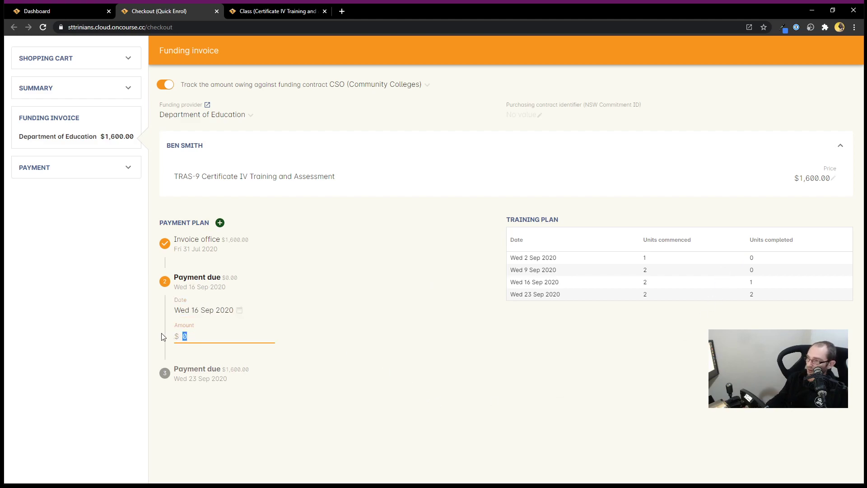
type("800")
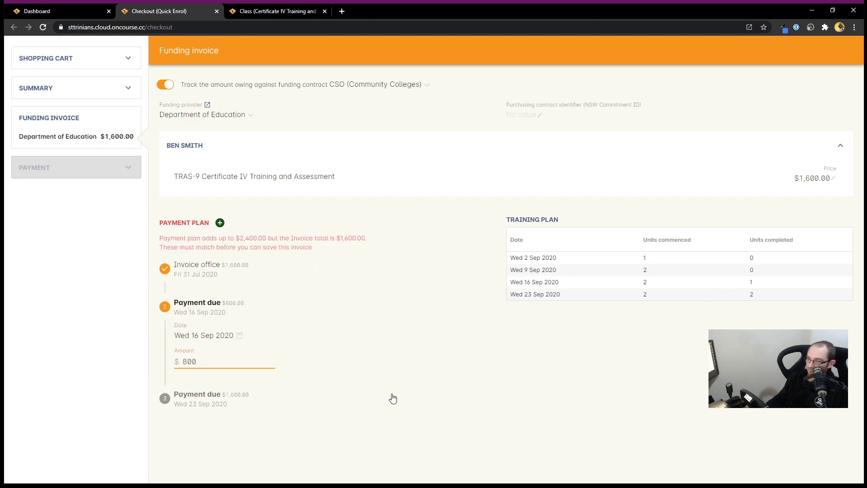
left_click(209, 395)
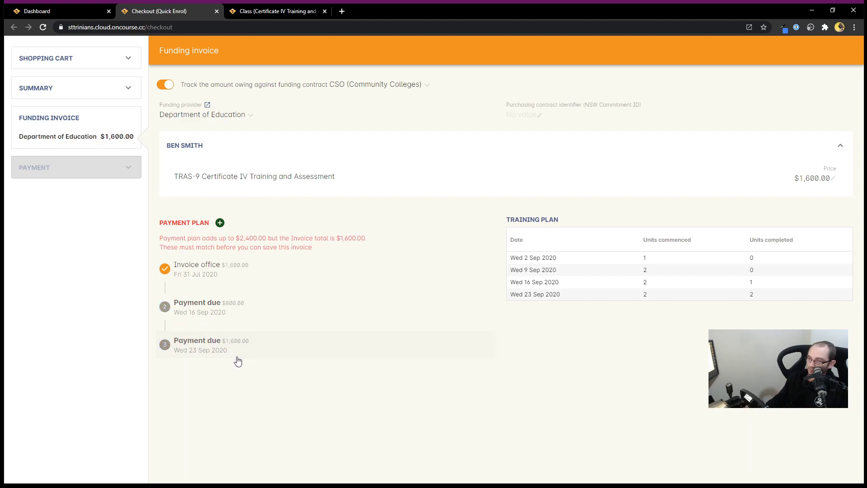
Step: Reduce the final 23 Sep payment from $1,600 to $800
left_click(203, 400)
left_click_drag(205, 400, 170, 397)
type("800")
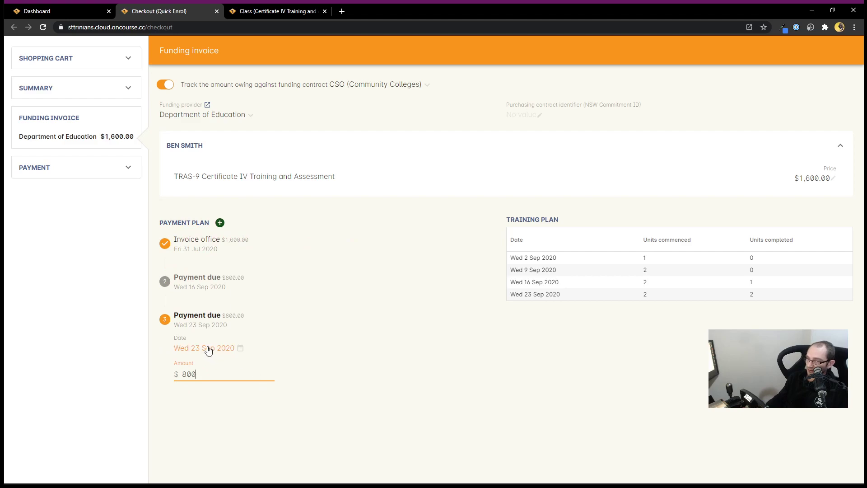
left_click(388, 357)
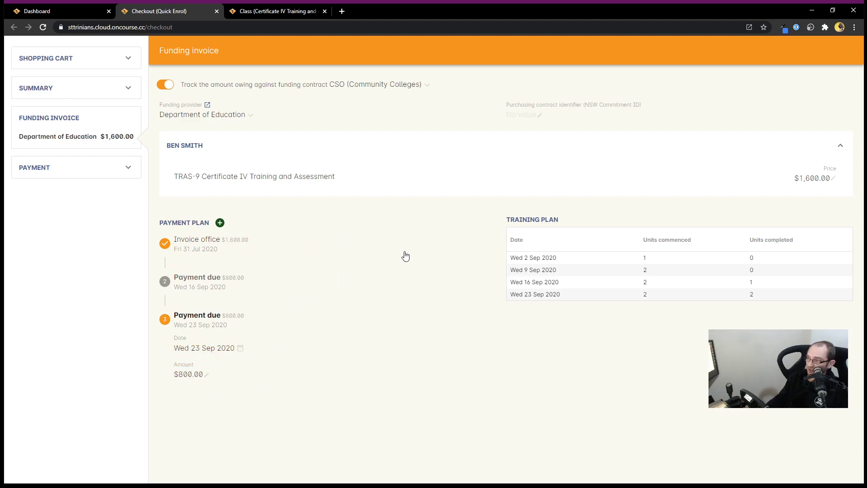
Step: Enter the NSW Commitment ID as the purchasing contract identifier, then go to payment
left_click(522, 114)
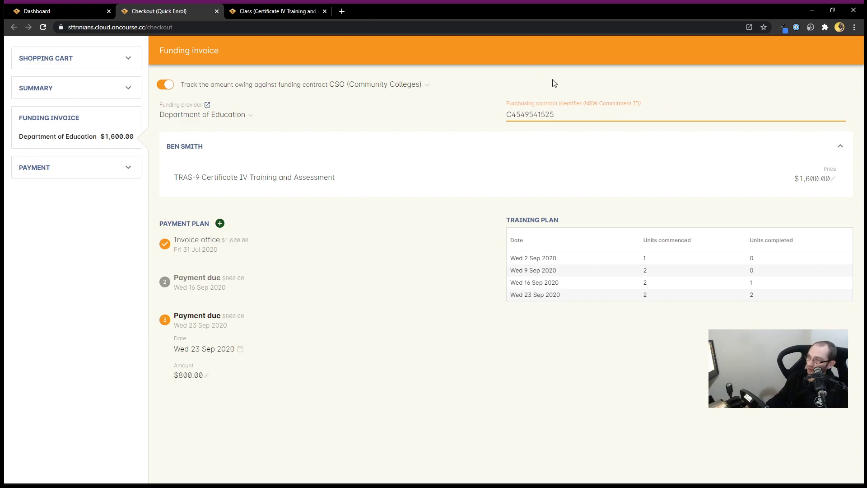
key("Return")
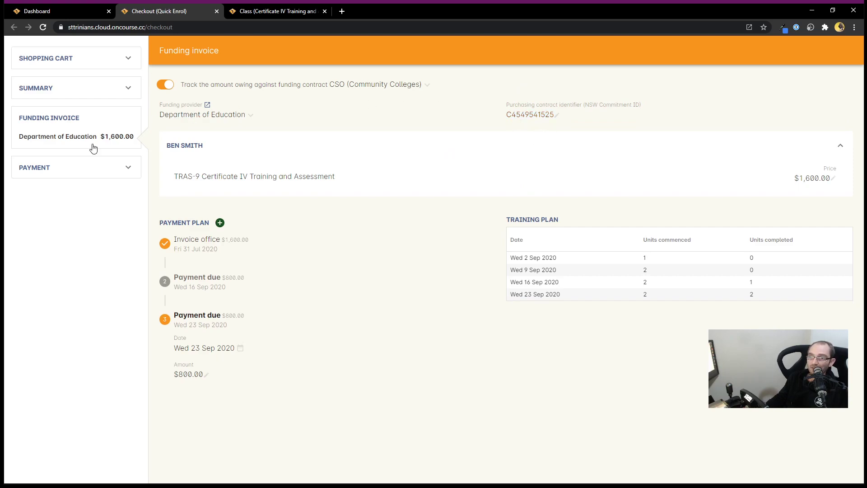
left_click(95, 169)
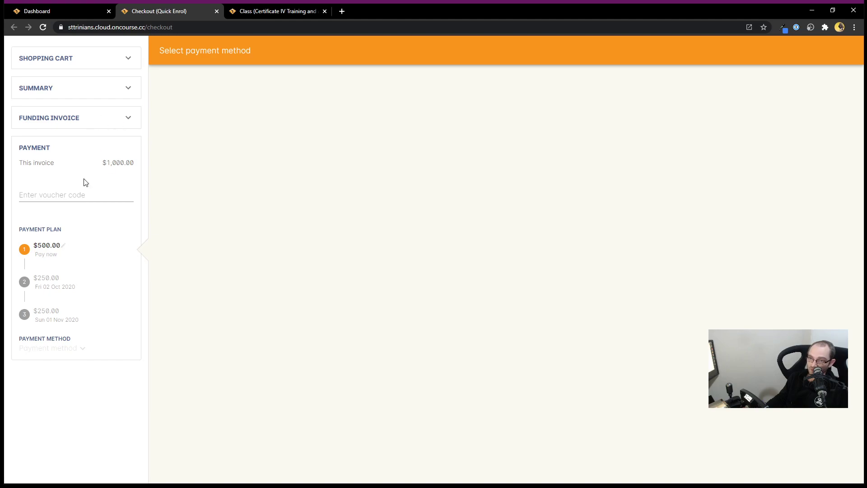
Step: Pay the $500.00 first instalment by Cash and finalise the checkout
left_click(68, 351)
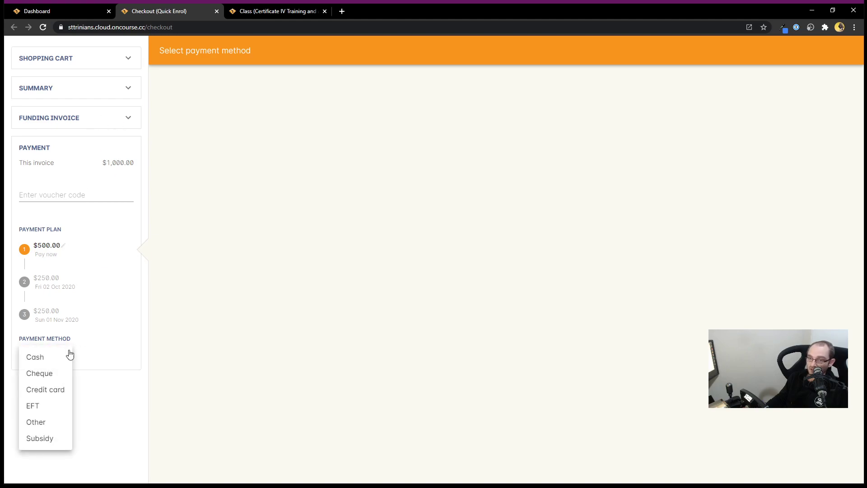
left_click(36, 357)
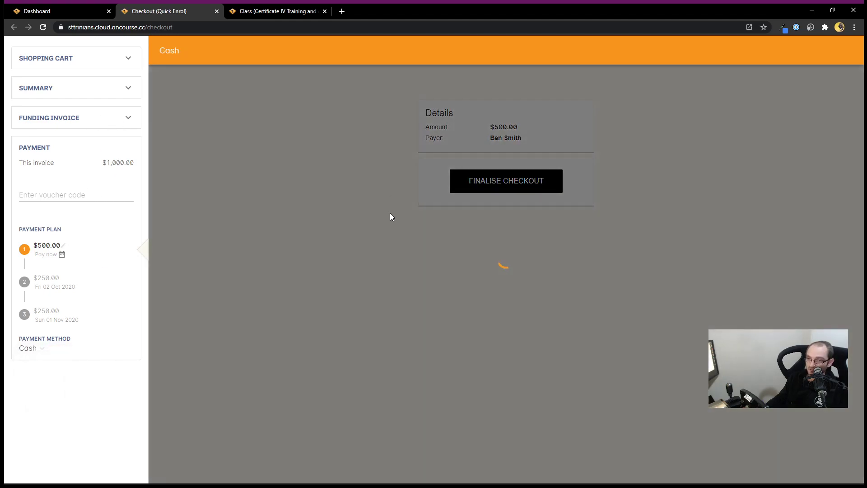
left_click(514, 181)
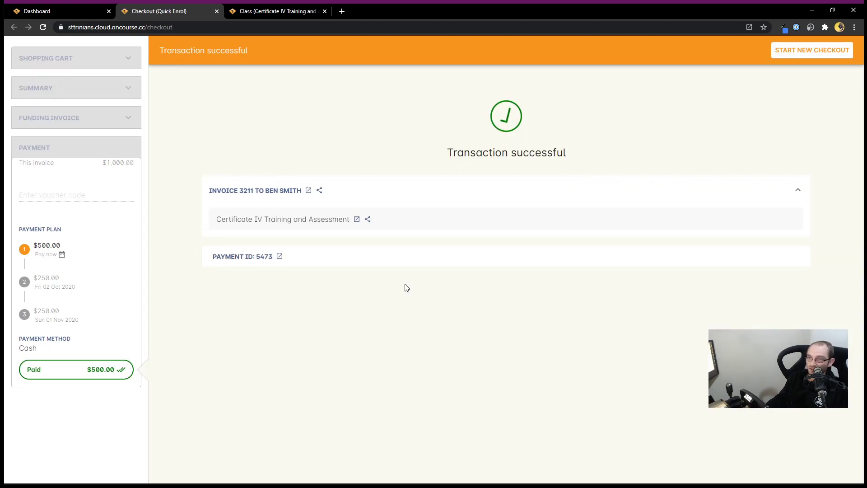
Step: From the Dashboard, search 'Invoice', open the Invoices list and select Department of Education invoice 3213 ($1,600.00)
left_click(66, 12)
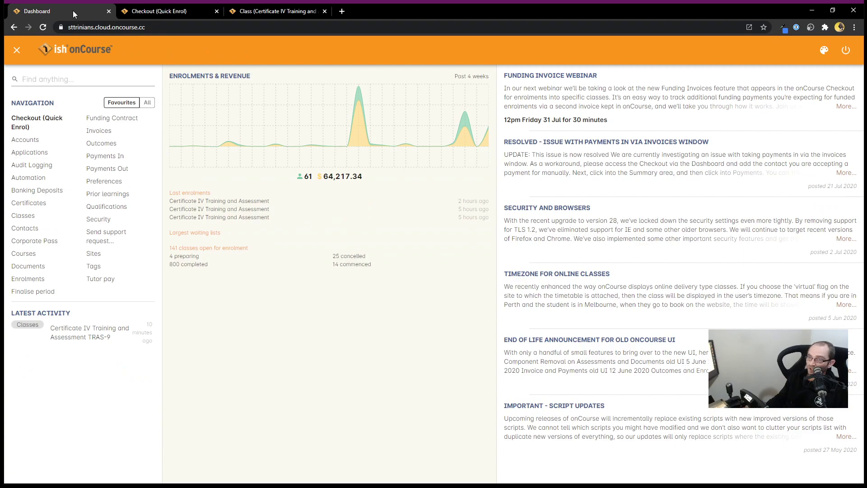
type("INvoices")
left_click(85, 109)
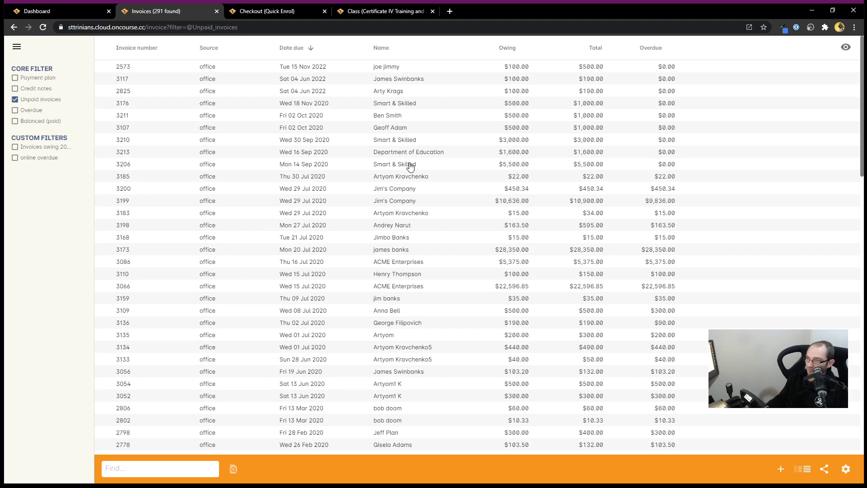
left_click(421, 155)
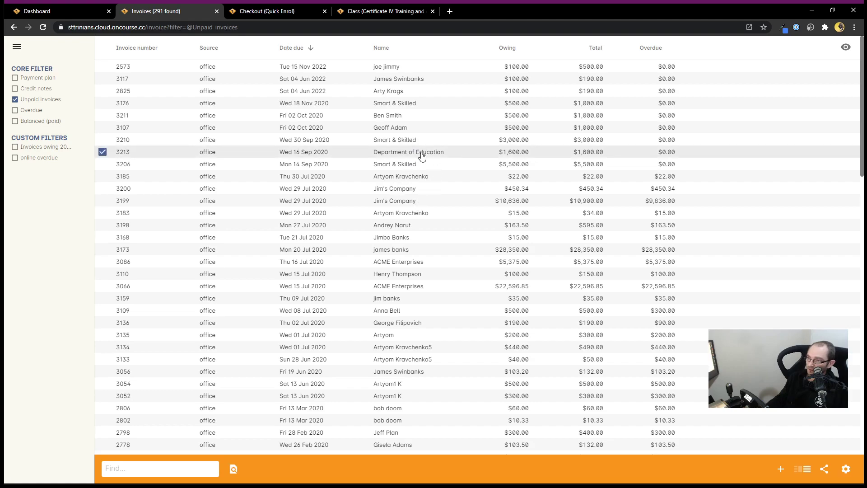